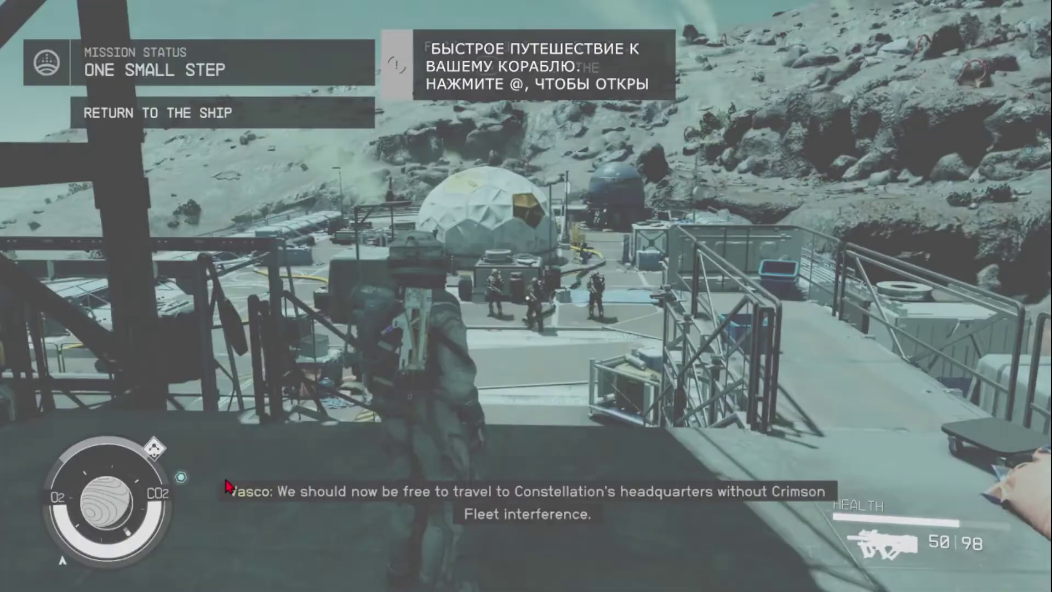
Mark the subtitle area along the lower part of the game screen as the region to translate
drag(227, 479, 848, 568)
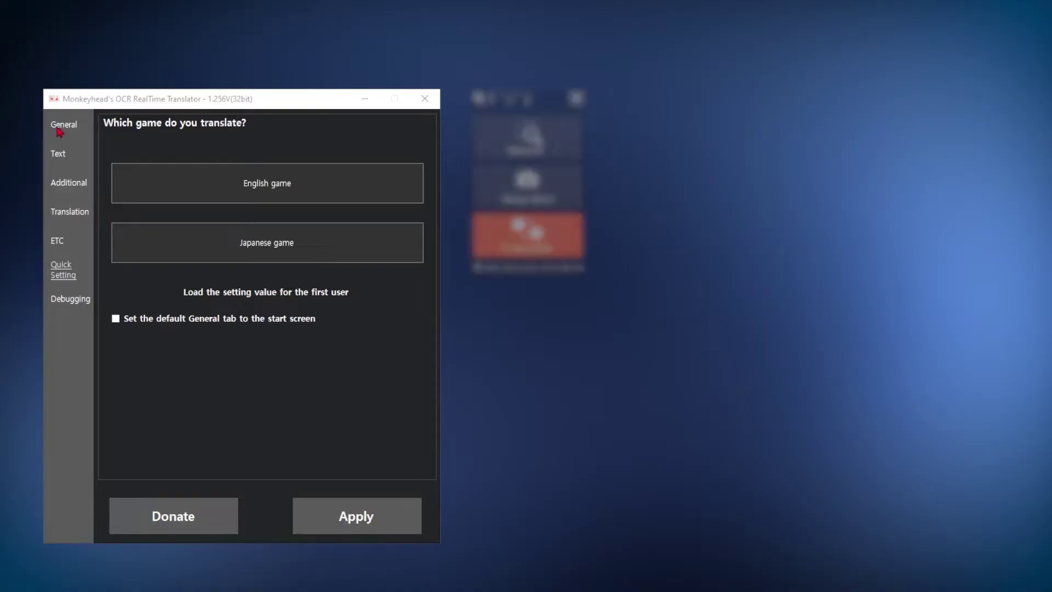
In the general settings, set the OCR engine to WIN OCR -Recommended with Английский (США) as its language
click(56, 132)
click(200, 144)
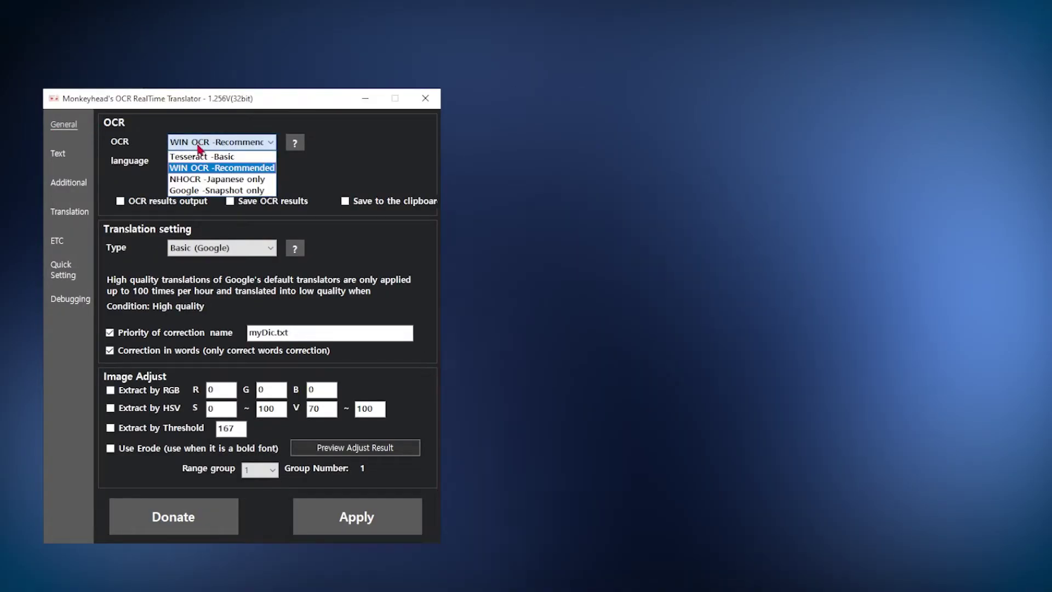
click(193, 169)
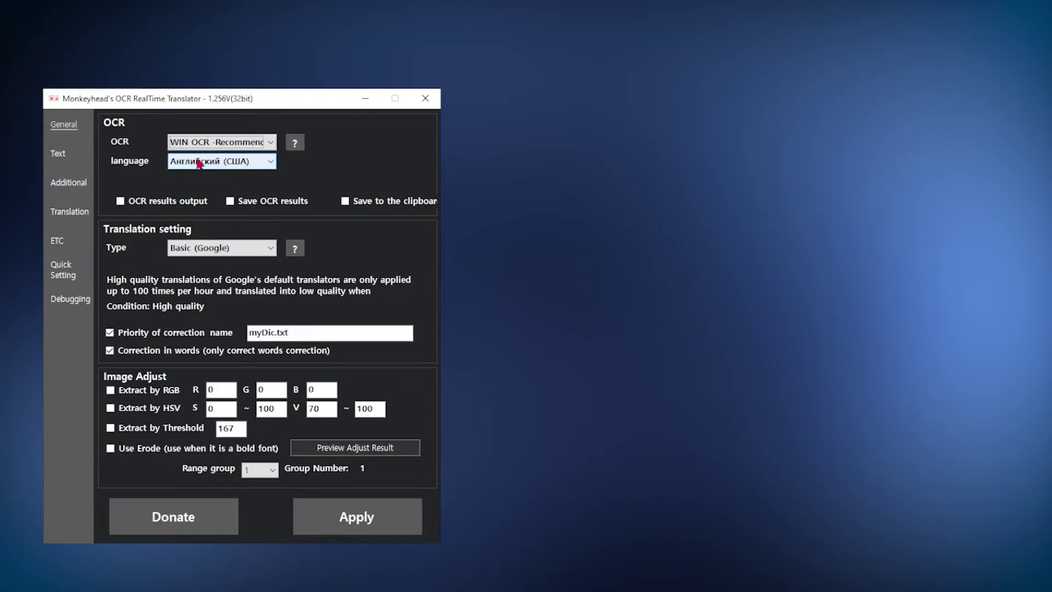
click(198, 164)
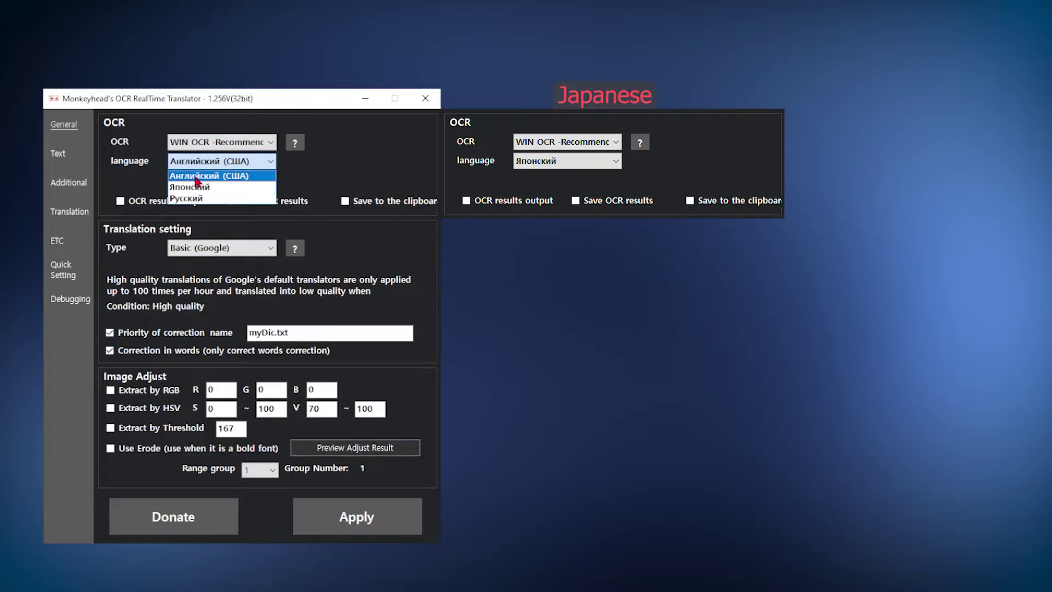
click(196, 177)
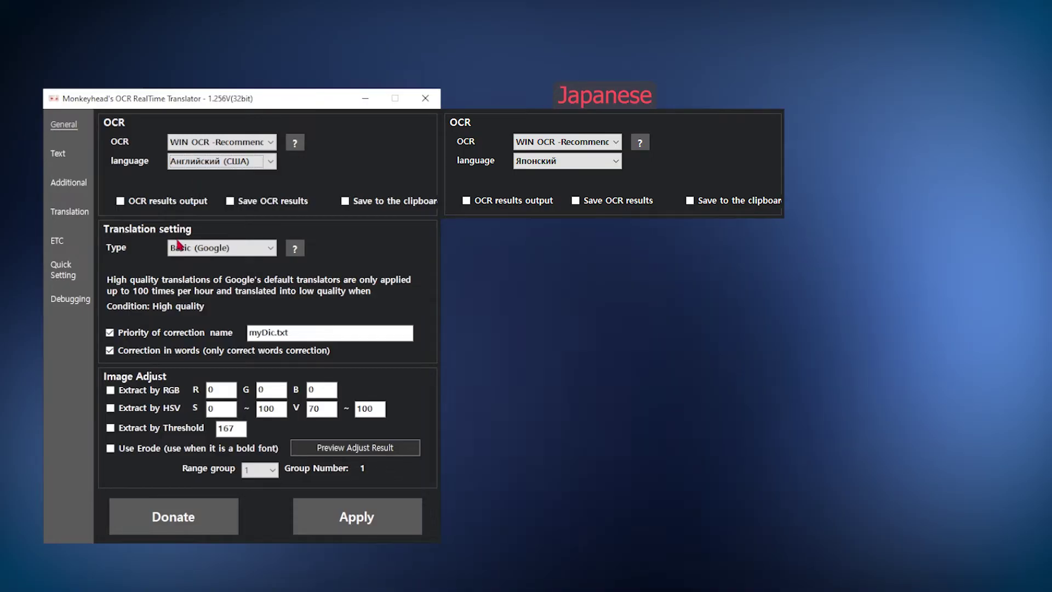
Set the translation type to Basic (Google) and apply the general settings
click(180, 250)
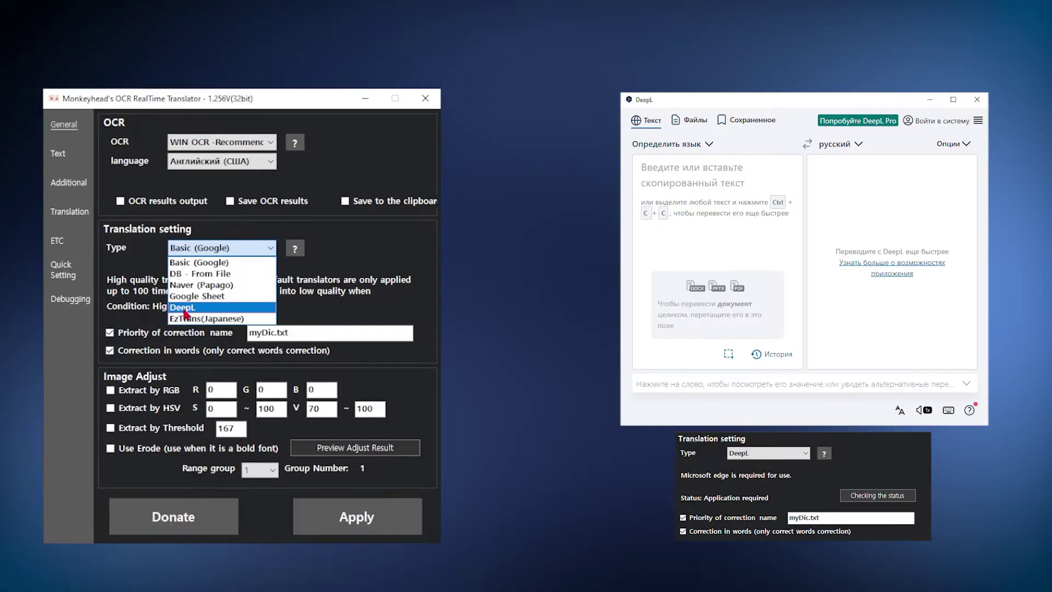
click(201, 251)
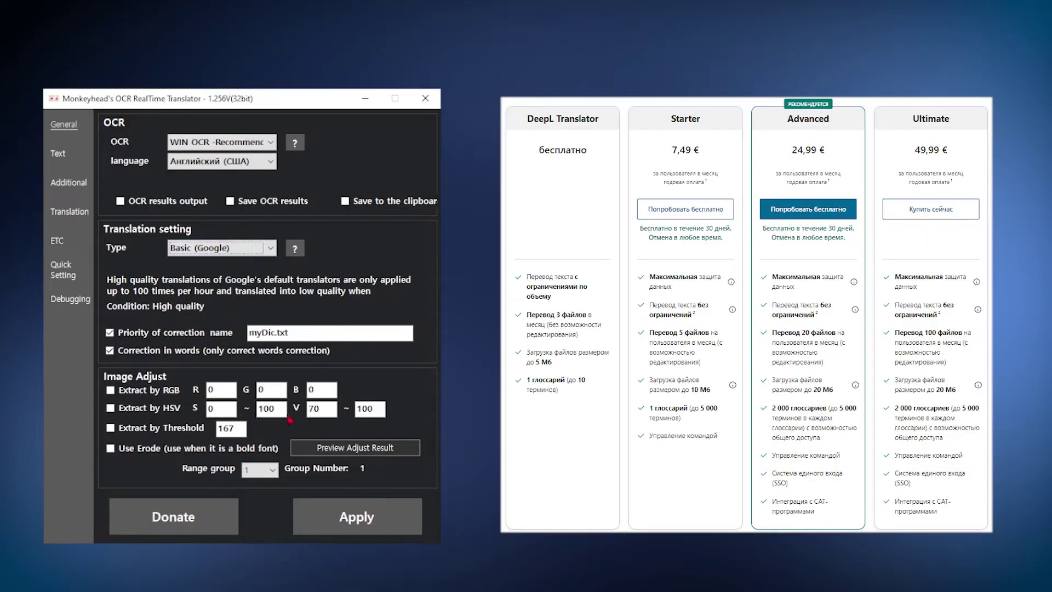
click(340, 516)
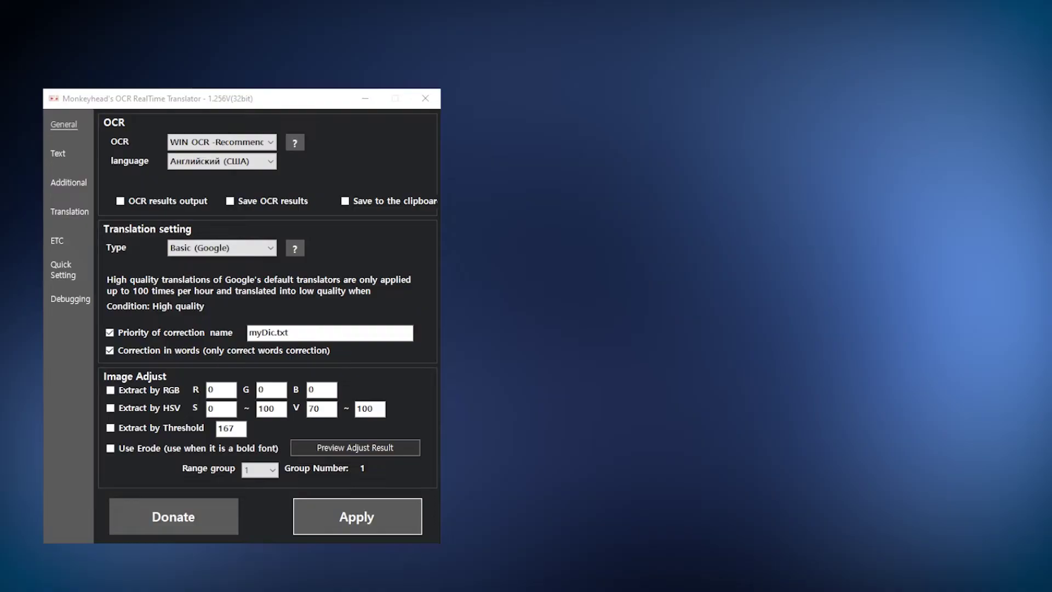
View the font choices for the translated text and cancel without choosing a different font
click(58, 154)
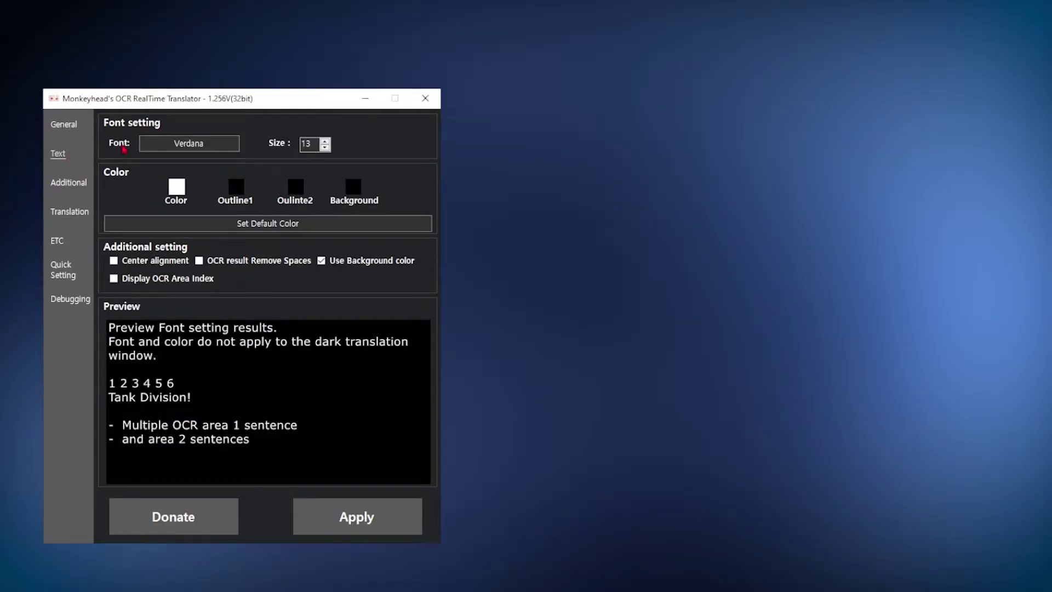
click(219, 146)
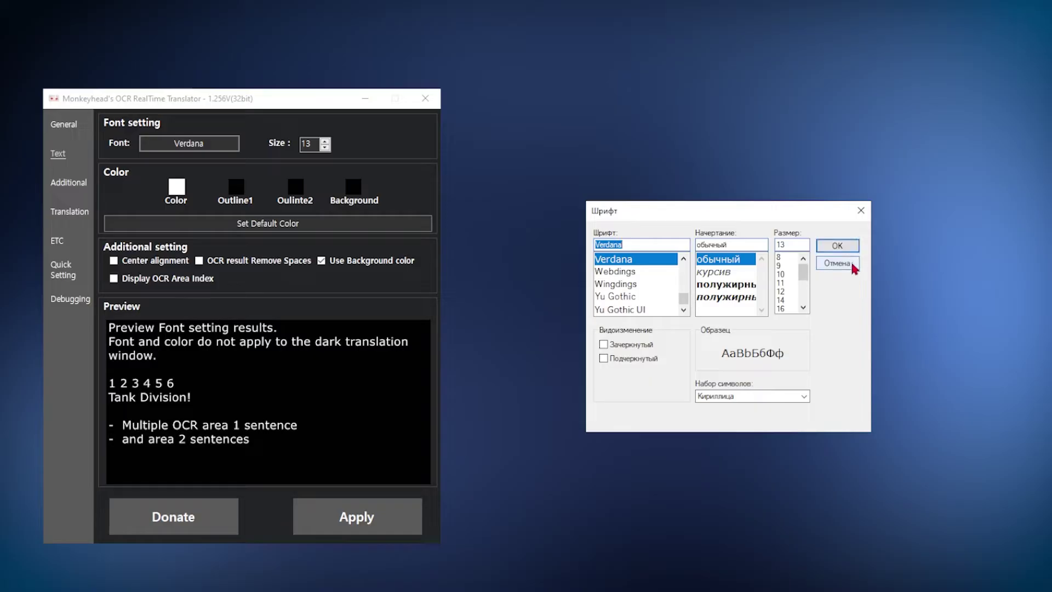
click(837, 263)
drag(230, 99, 309, 98)
Try several colours for the translation text and its first outline
click(257, 189)
click(56, 267)
click(69, 431)
click(256, 187)
click(177, 340)
click(73, 430)
click(315, 187)
click(177, 341)
click(69, 430)
click(315, 187)
click(56, 340)
click(71, 431)
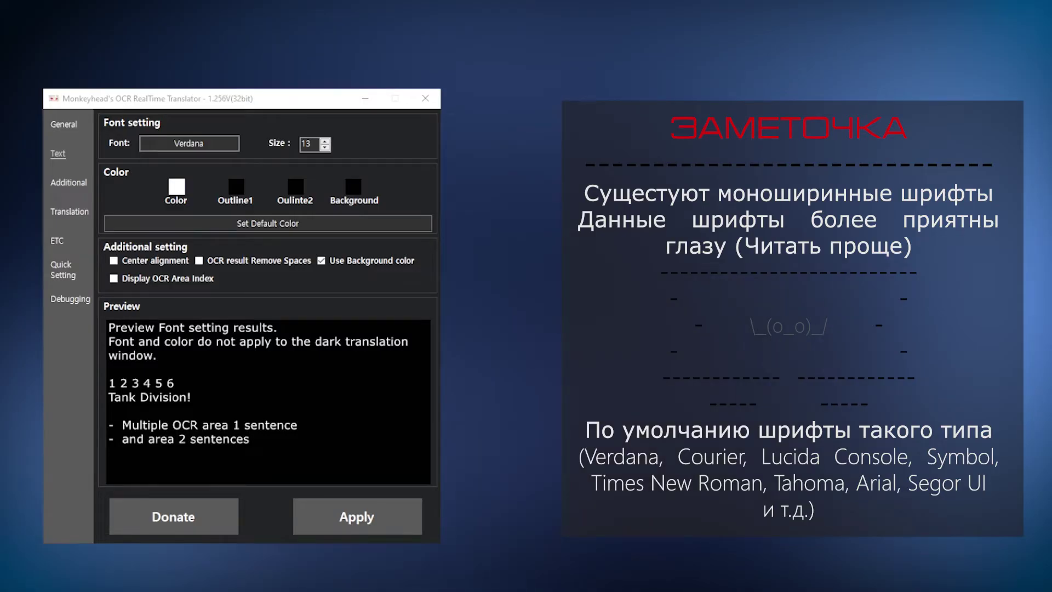
Toggle center alignment, OCR result space removal, background color and the OCR area index, restoring each option
click(132, 258)
click(131, 258)
click(236, 263)
click(240, 264)
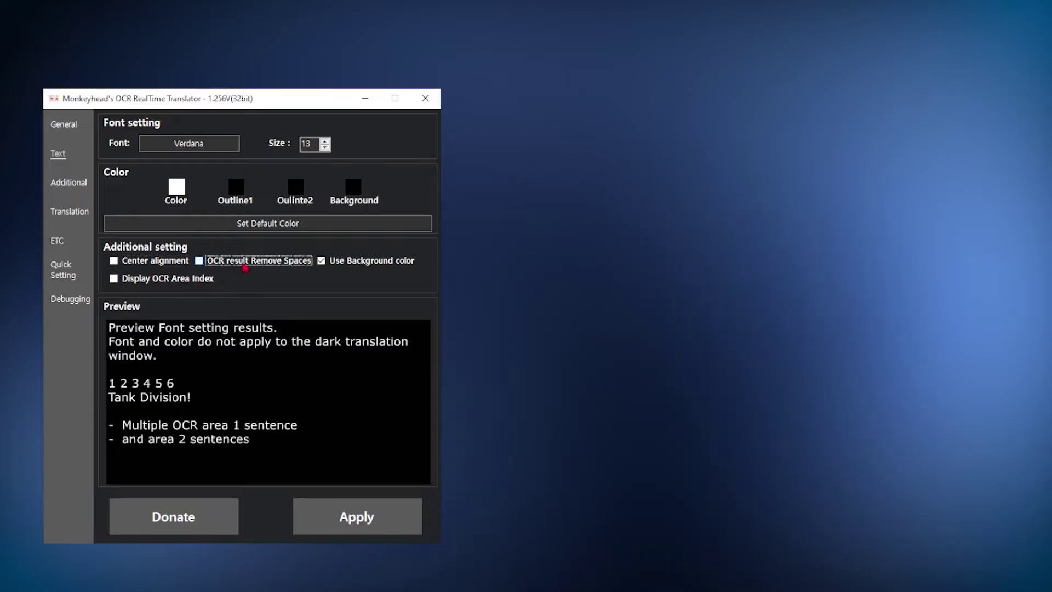
click(355, 261)
click(354, 261)
click(184, 280)
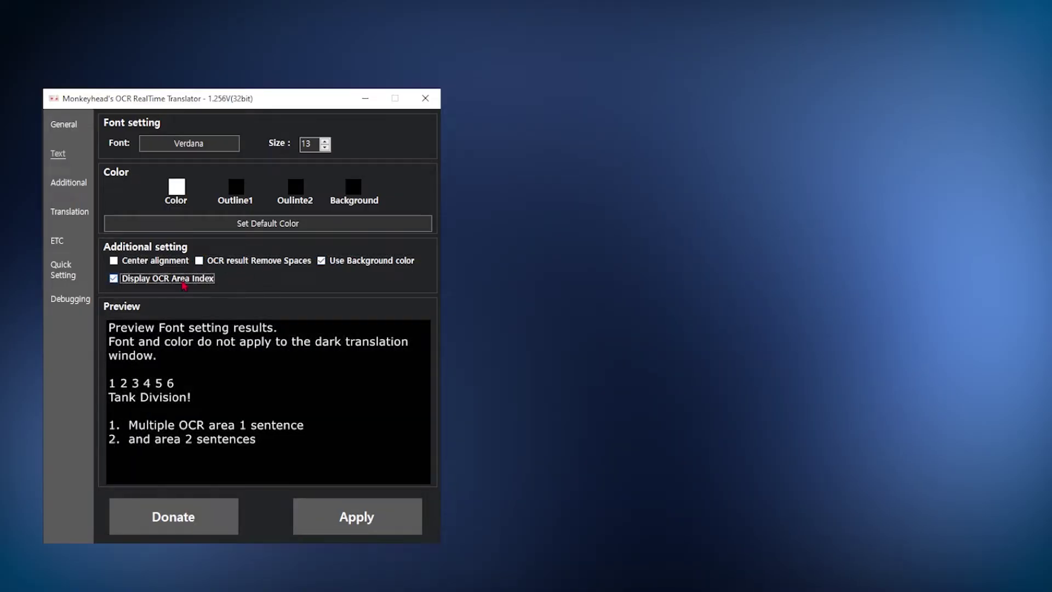
click(184, 280)
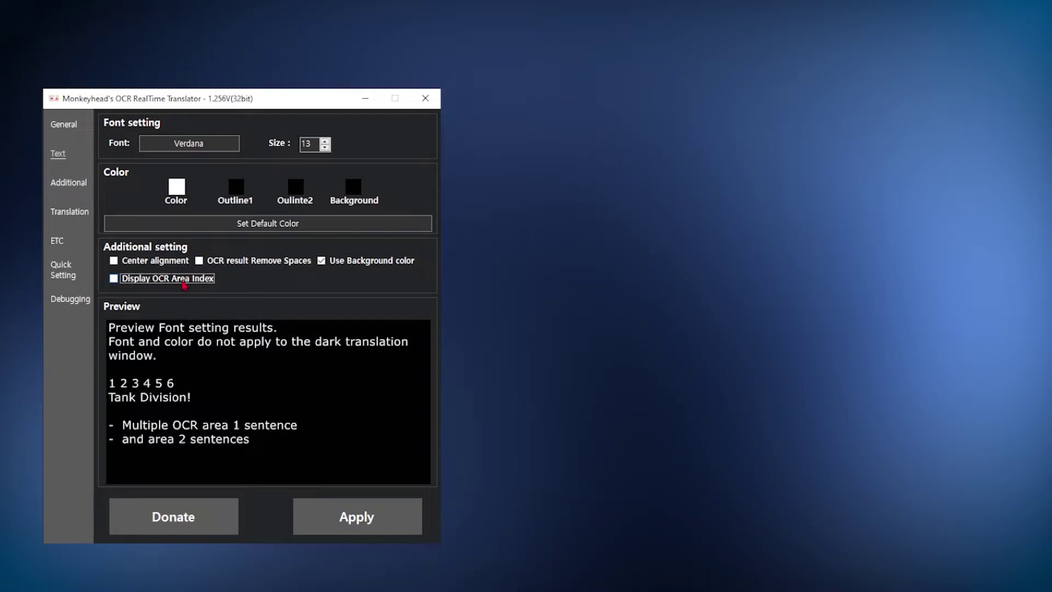
Apply the text settings and set the font size to 12
click(326, 523)
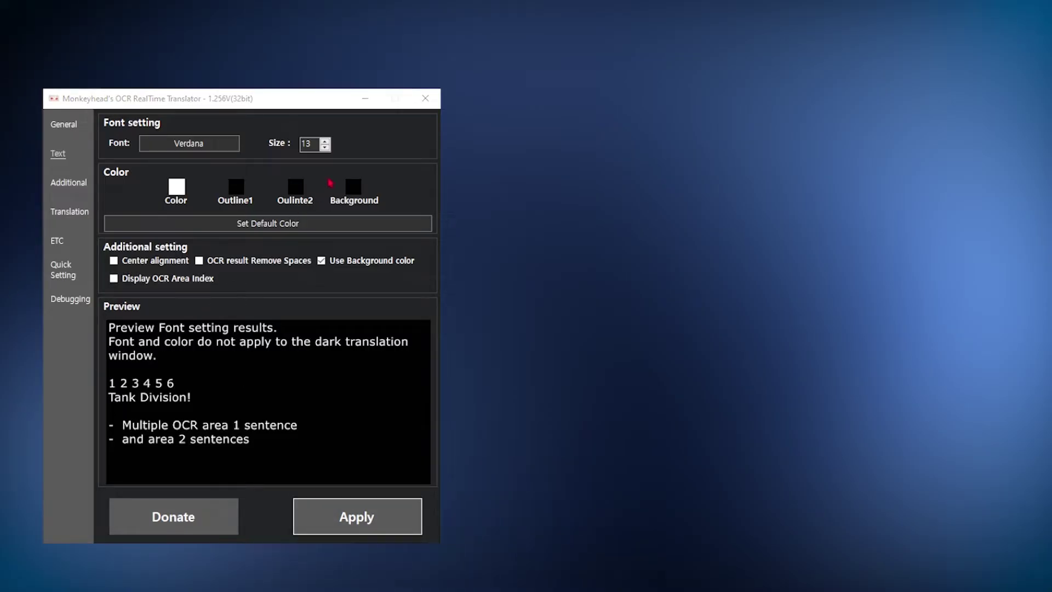
click(325, 140)
click(325, 146)
click(325, 147)
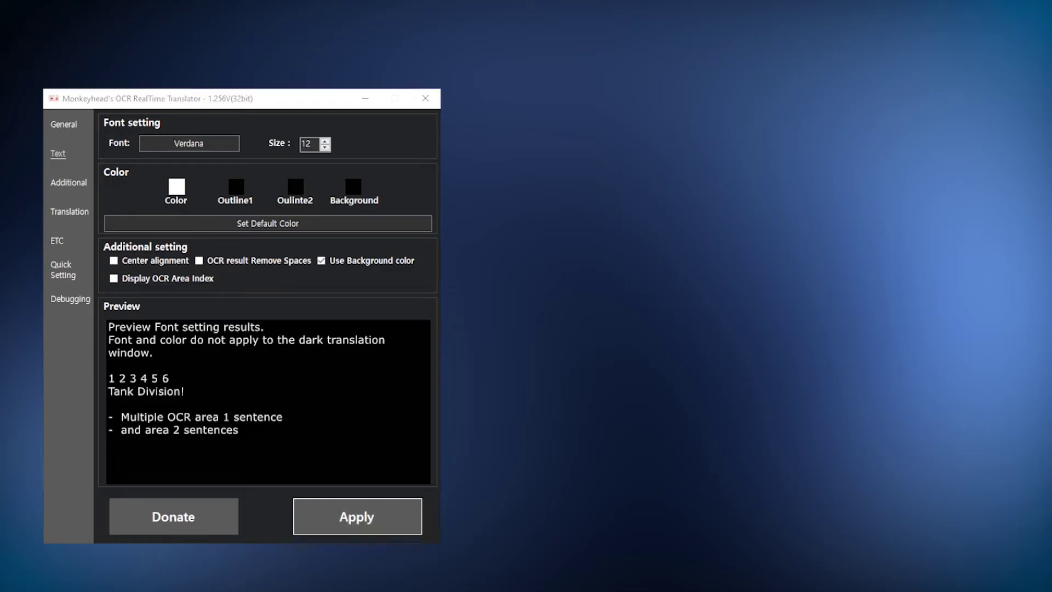
Preview each additional text option at the new font size by switching it and restoring it
click(142, 262)
click(145, 262)
click(199, 260)
click(199, 261)
click(158, 262)
click(157, 262)
click(236, 261)
click(235, 261)
click(350, 261)
click(351, 260)
click(161, 280)
click(161, 280)
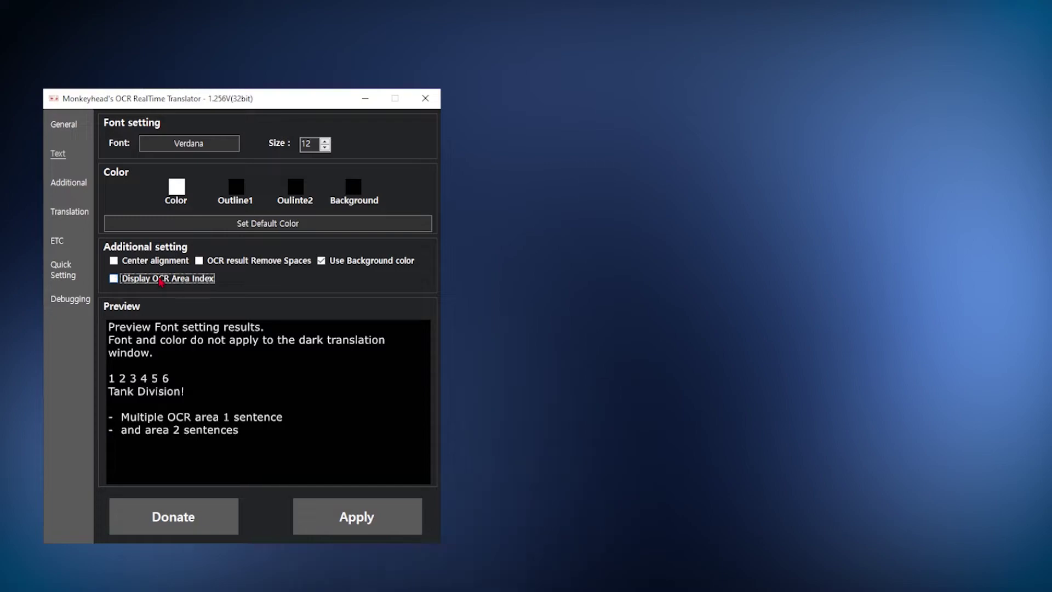
View the windows that can be attached for image capture and cancel the selection
click(65, 186)
click(167, 170)
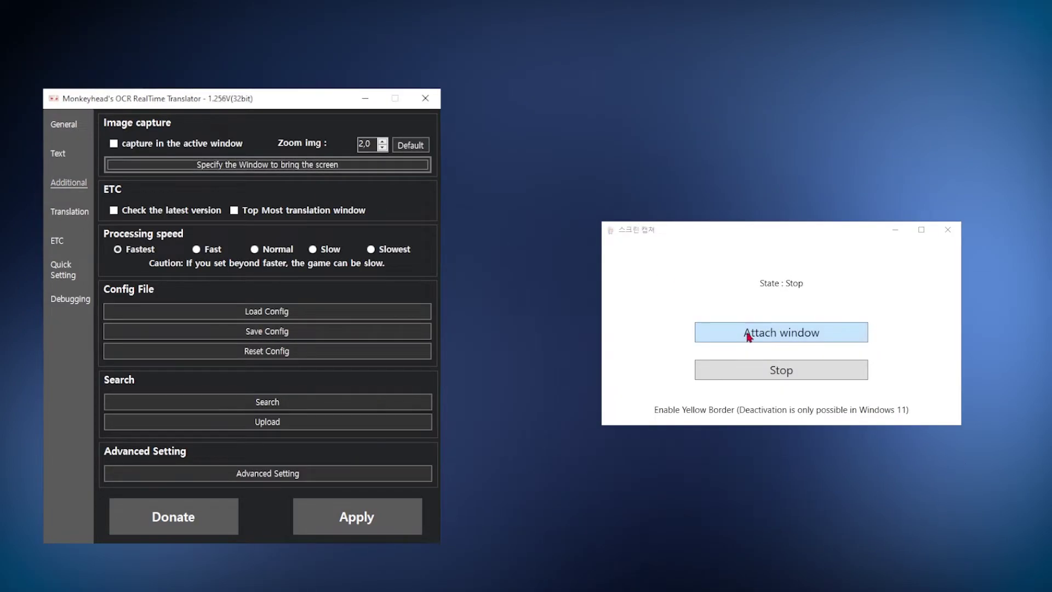
click(748, 334)
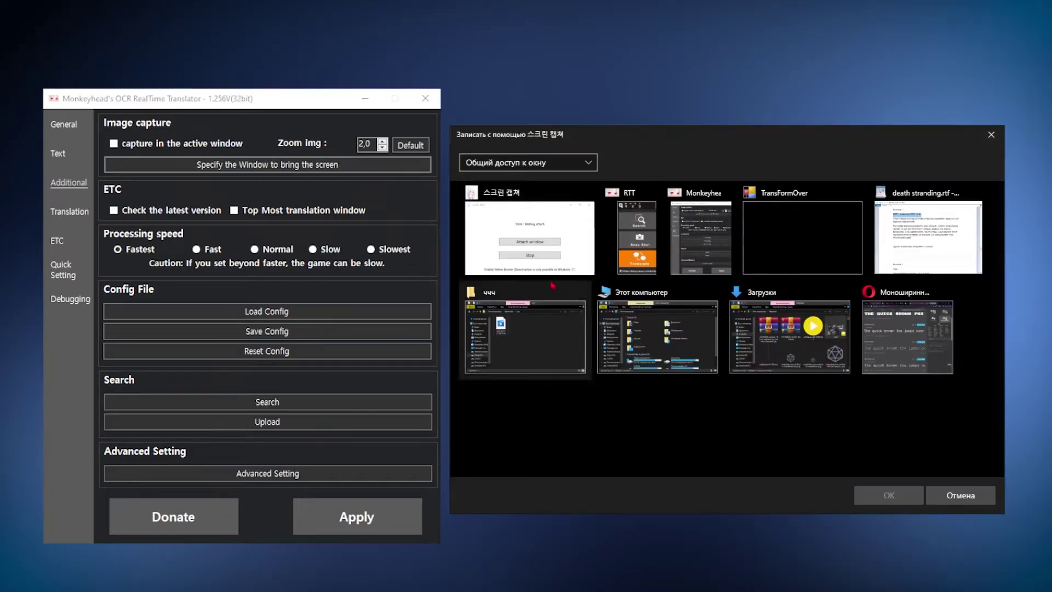
click(945, 499)
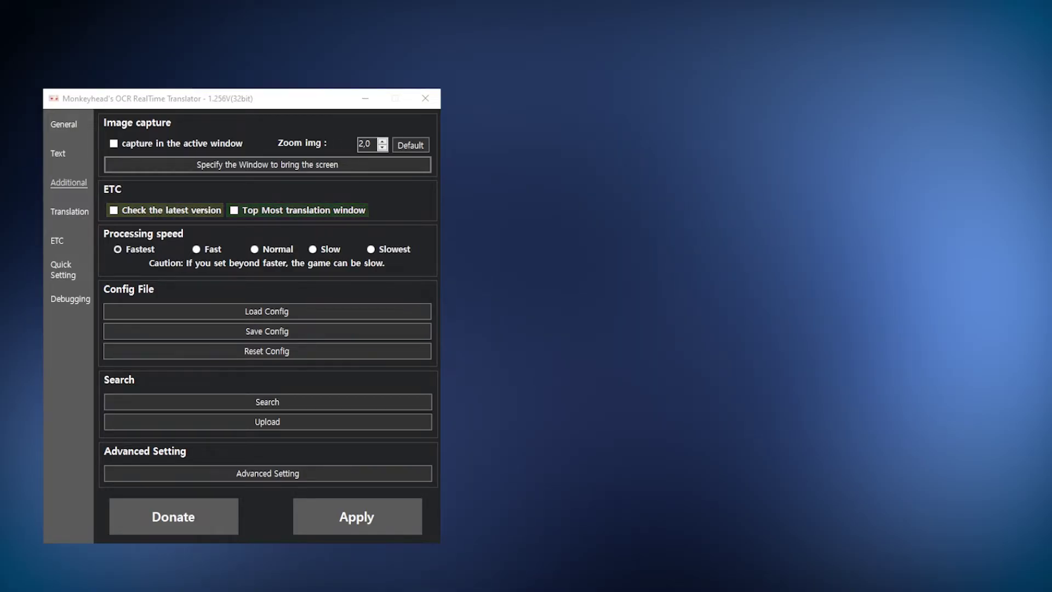
Try the processing speeds Fast, Normal, Slow and Slowest
click(197, 249)
click(257, 250)
key(Right)
key(Right)
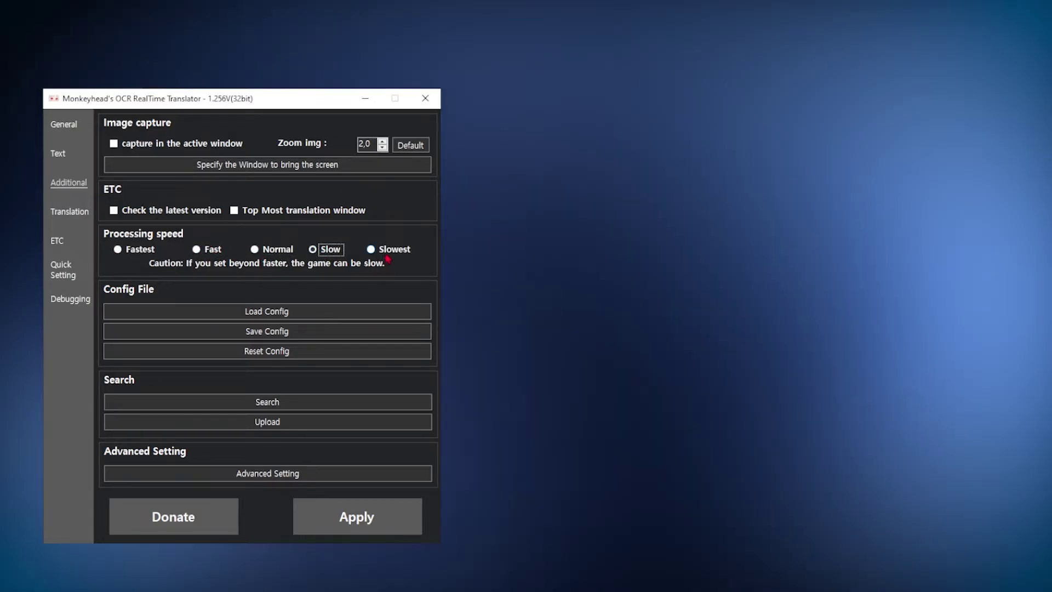
key(Right)
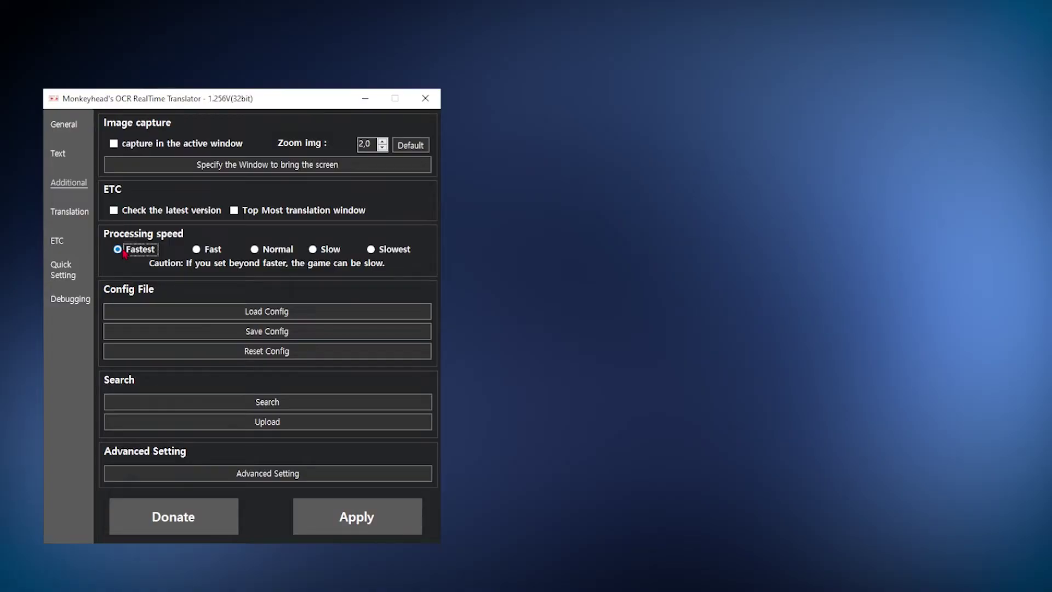
Review the advanced settings for hotkeys, translation book, translation, OCR and proofreading dictionary, and close them
click(154, 472)
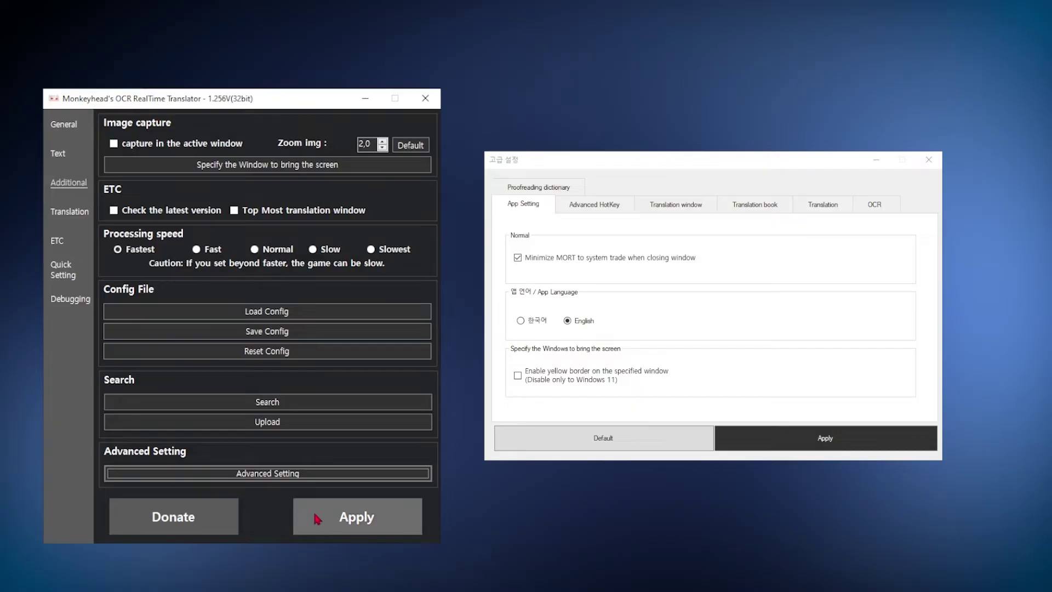
click(343, 513)
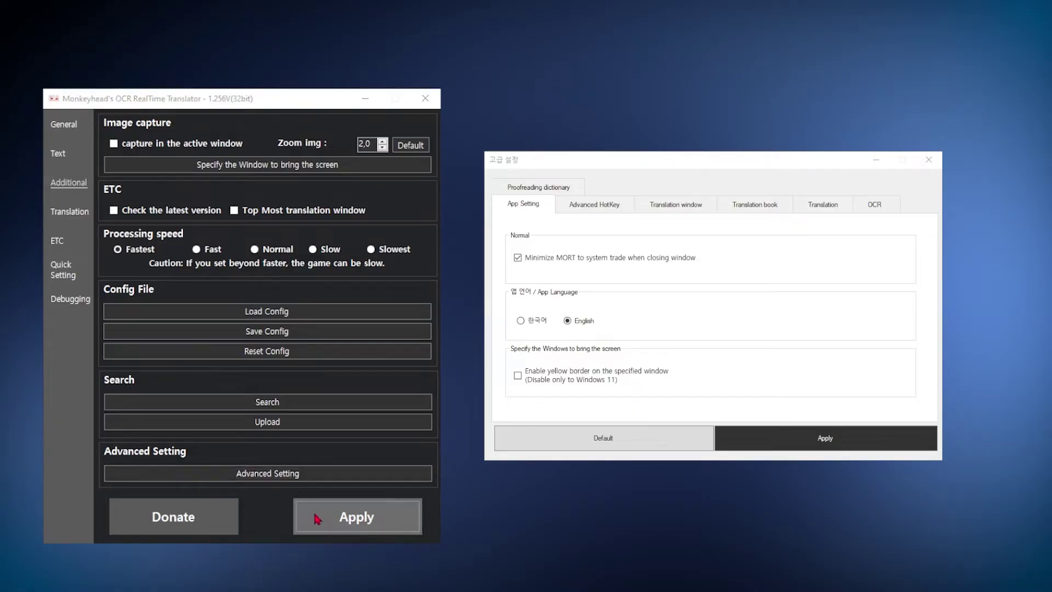
click(580, 206)
click(751, 210)
click(823, 205)
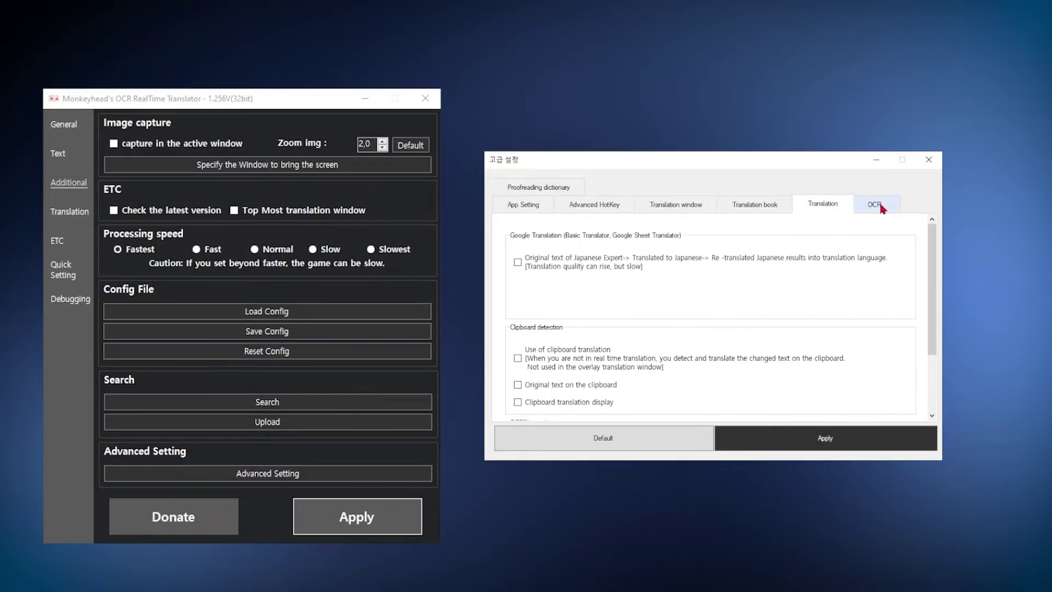
click(874, 204)
click(570, 186)
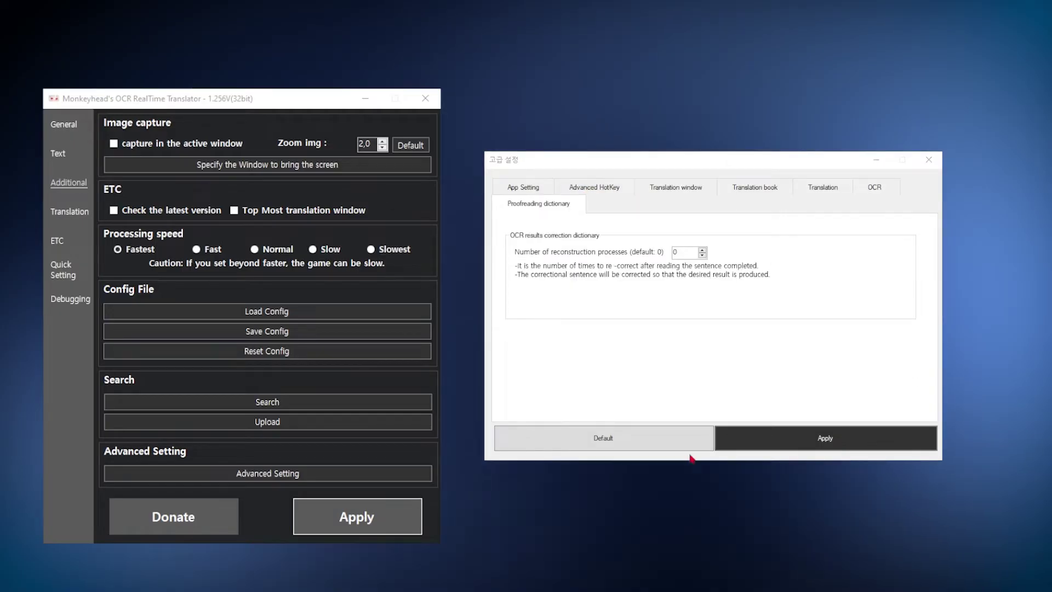
click(930, 163)
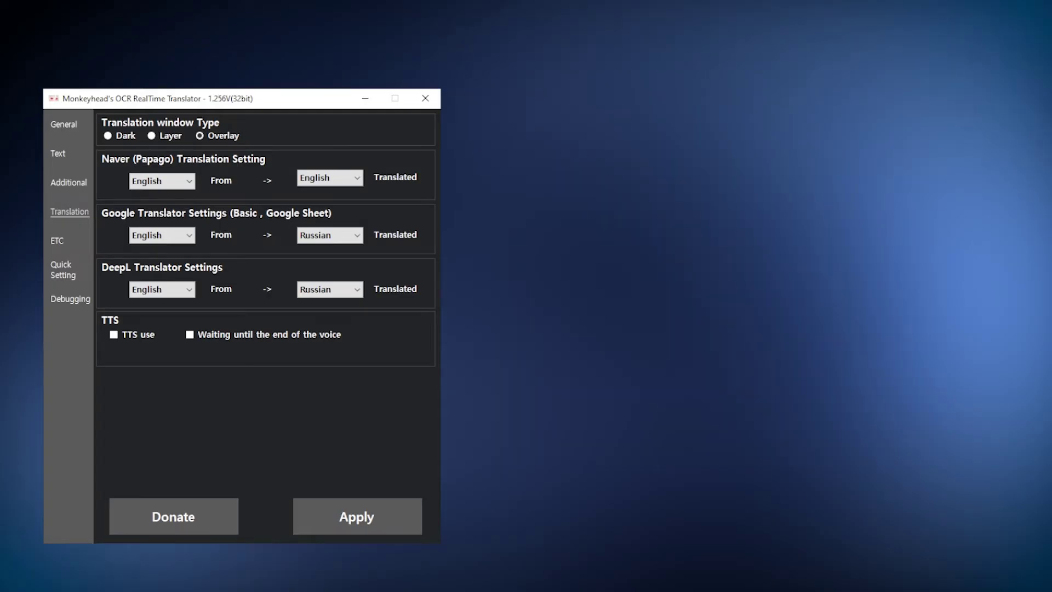
Try the Dark and Layer translation window types and return to Overlay
click(113, 140)
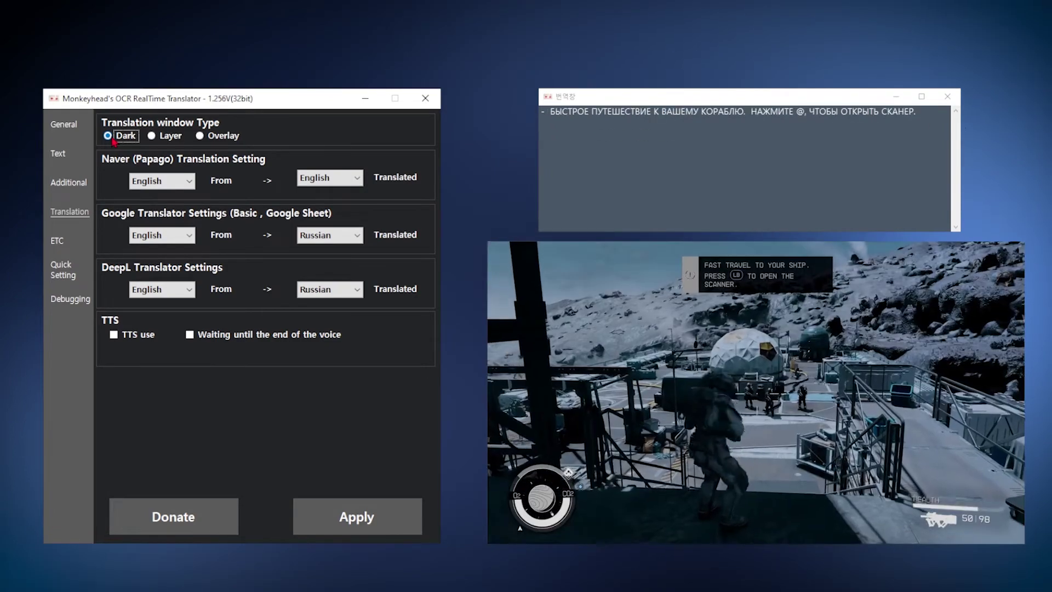
click(152, 137)
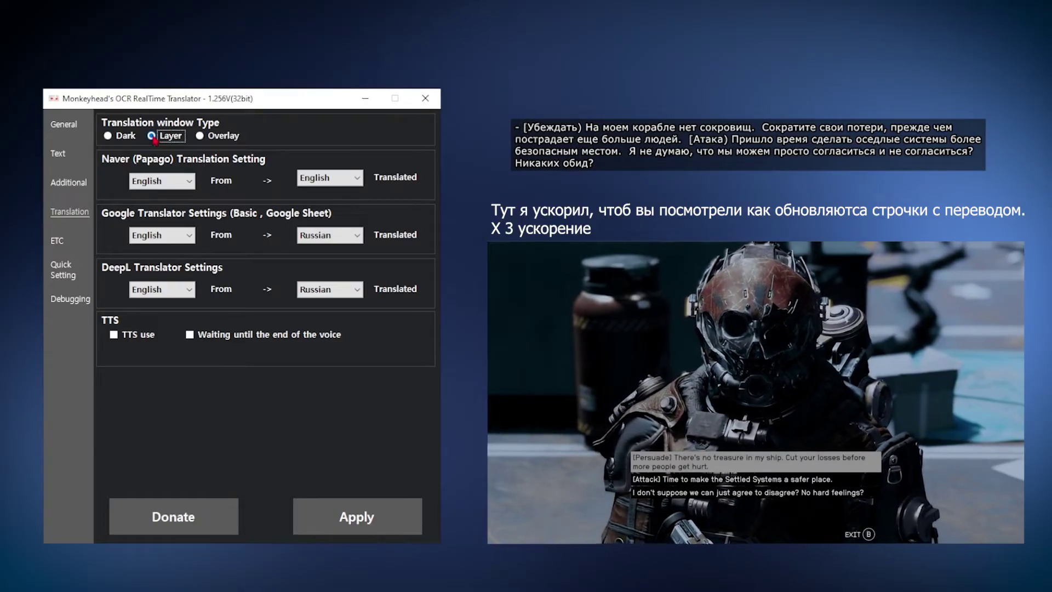
click(200, 137)
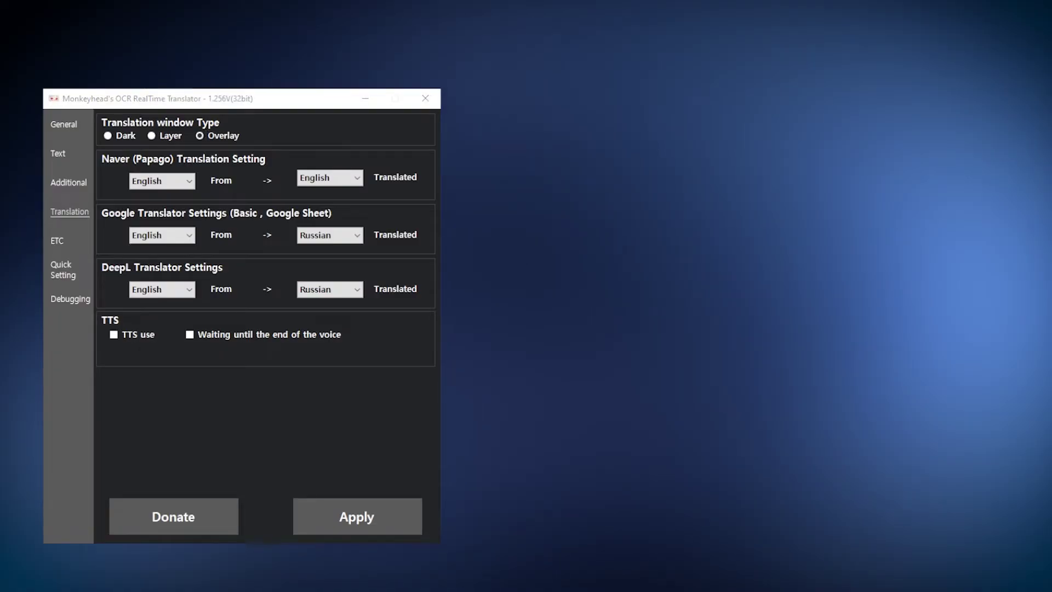
Check the source and target language choices of the Naver (Papago) translator
click(135, 183)
click(138, 187)
click(328, 179)
click(327, 181)
Set the Google translator to translate from English to Russian
click(166, 240)
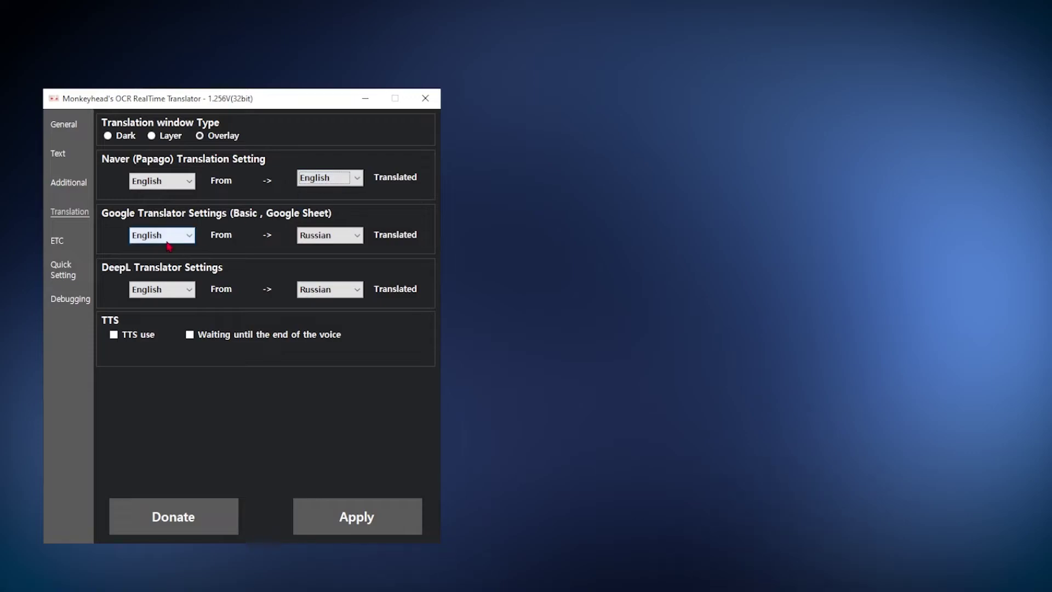
click(170, 248)
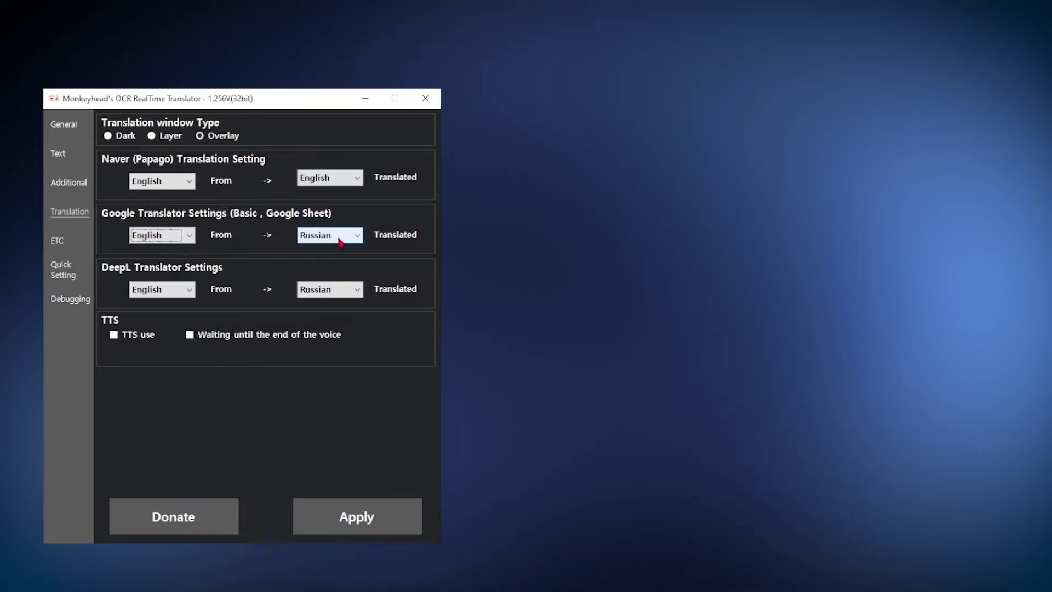
click(350, 237)
click(317, 363)
Set the DeepL translator to translate from English to Russian
click(161, 289)
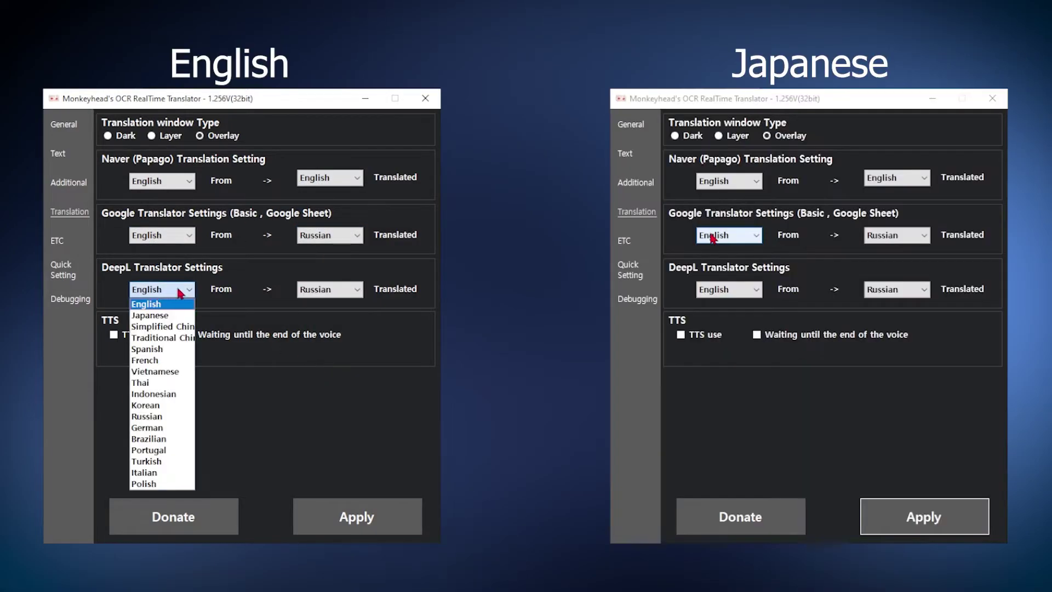
click(148, 305)
click(329, 290)
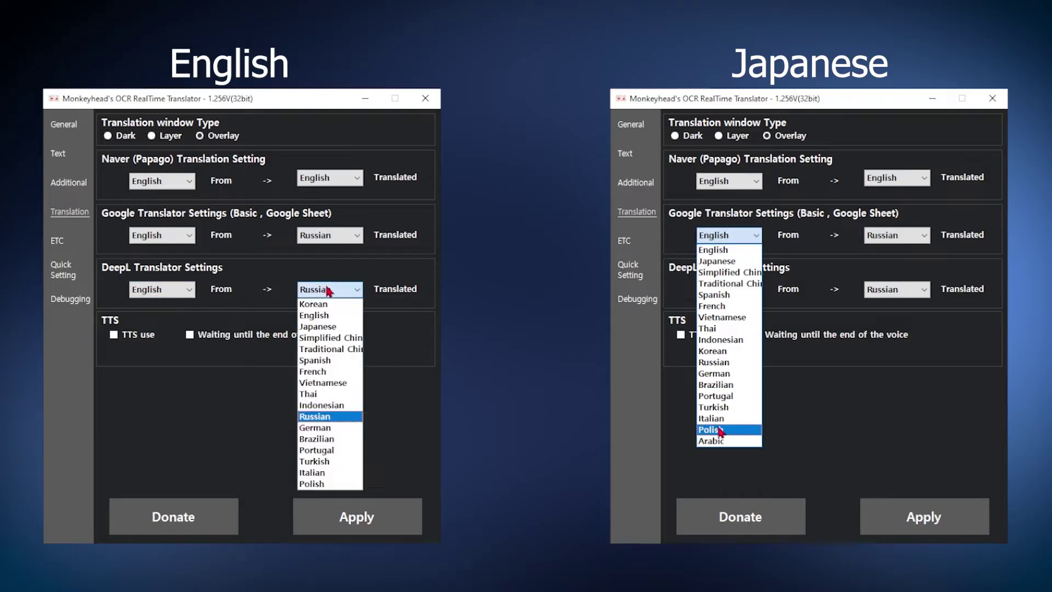
click(328, 418)
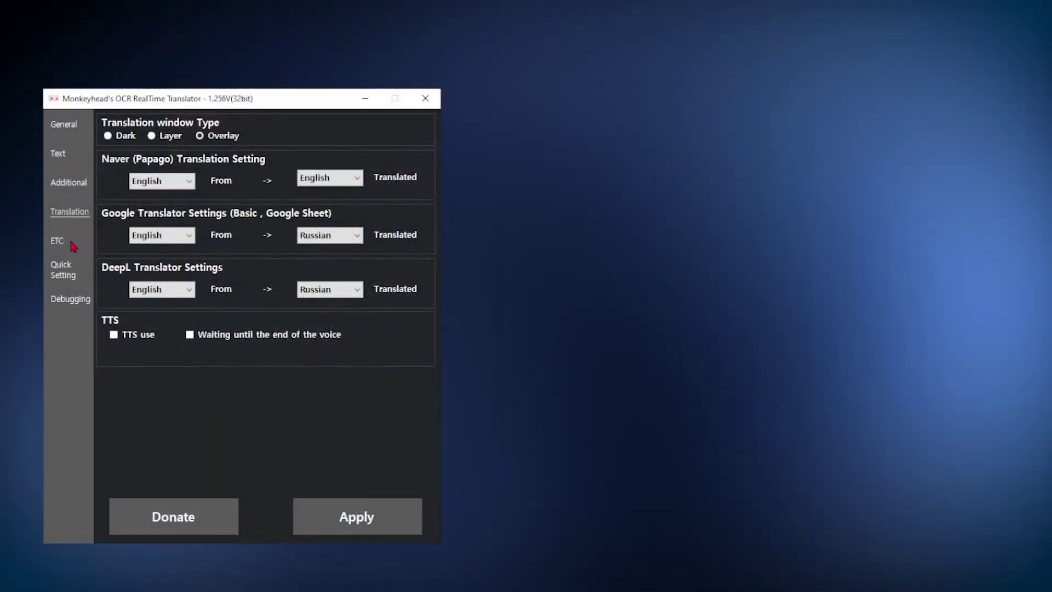
Try W as the Snapshot hotkey in the translator's hotkey settings
click(69, 238)
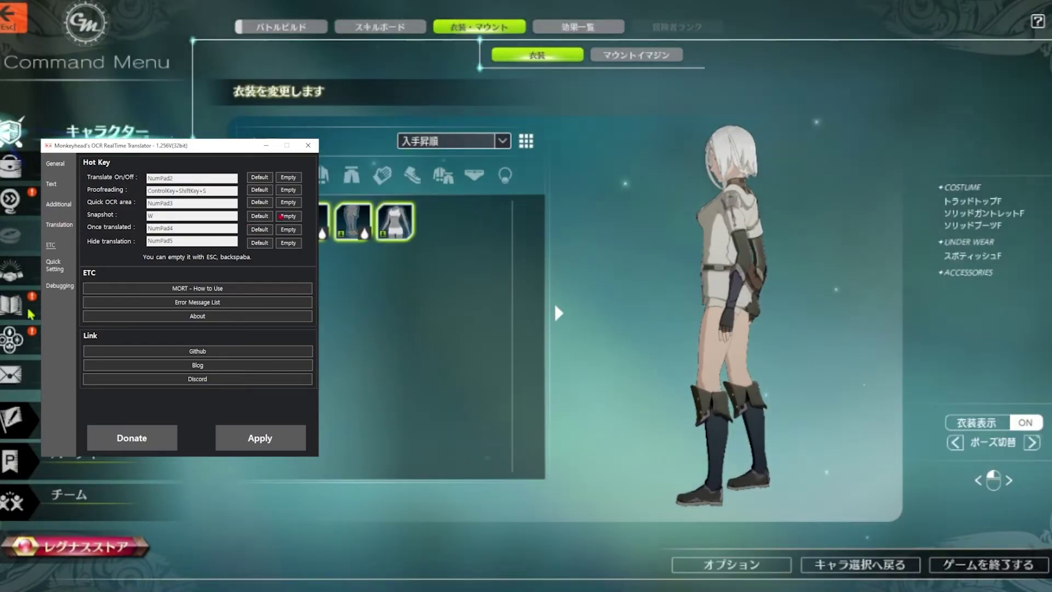
click(268, 218)
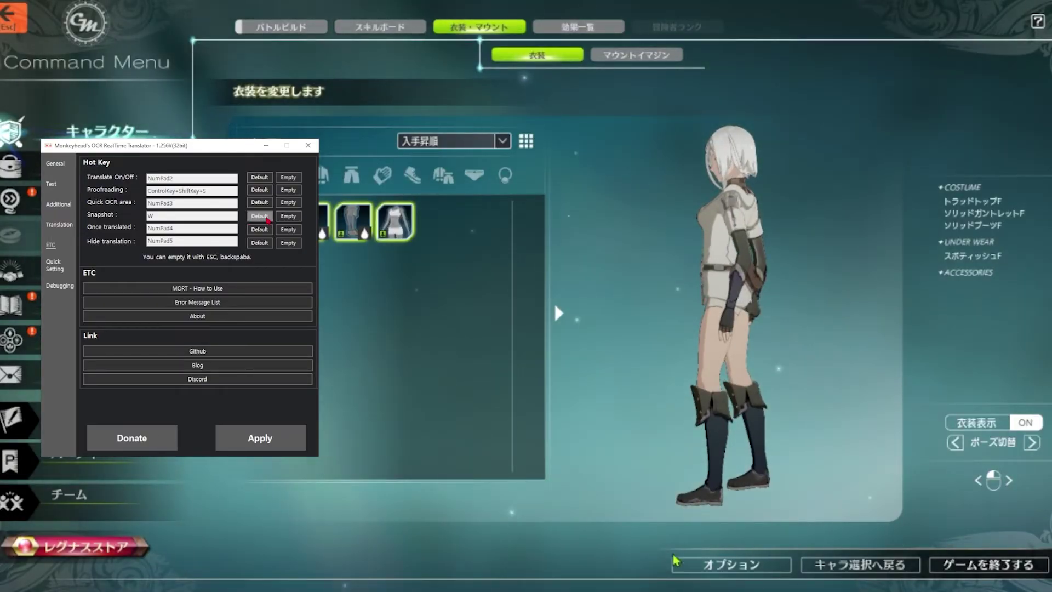
click(192, 216)
key(w)
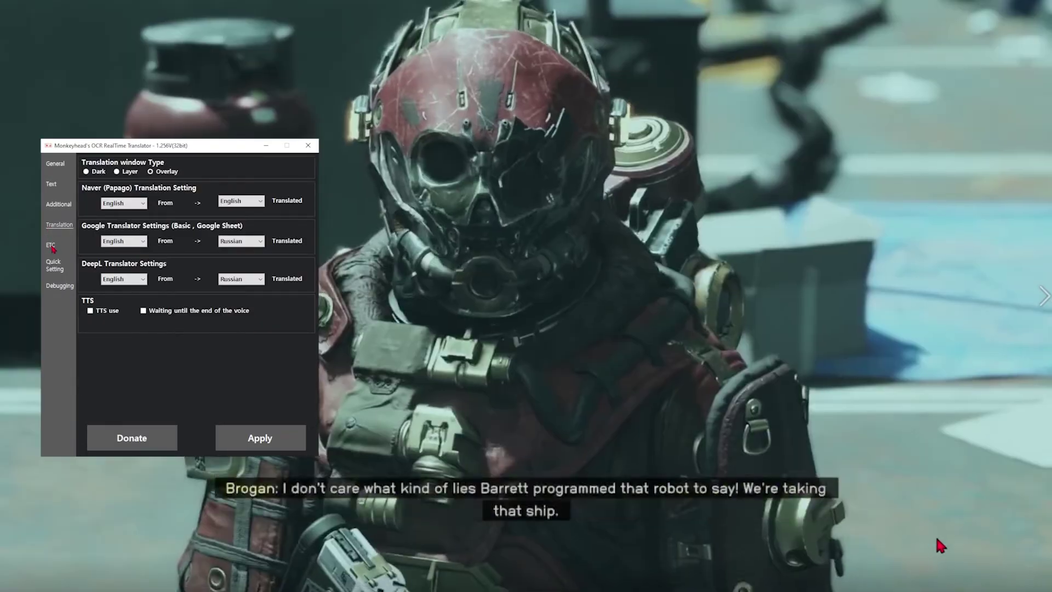
Reset the Translate On/Off, Quick OCR area, Snapshot, Once translated and Hide translation hotkeys to their defaults
click(51, 247)
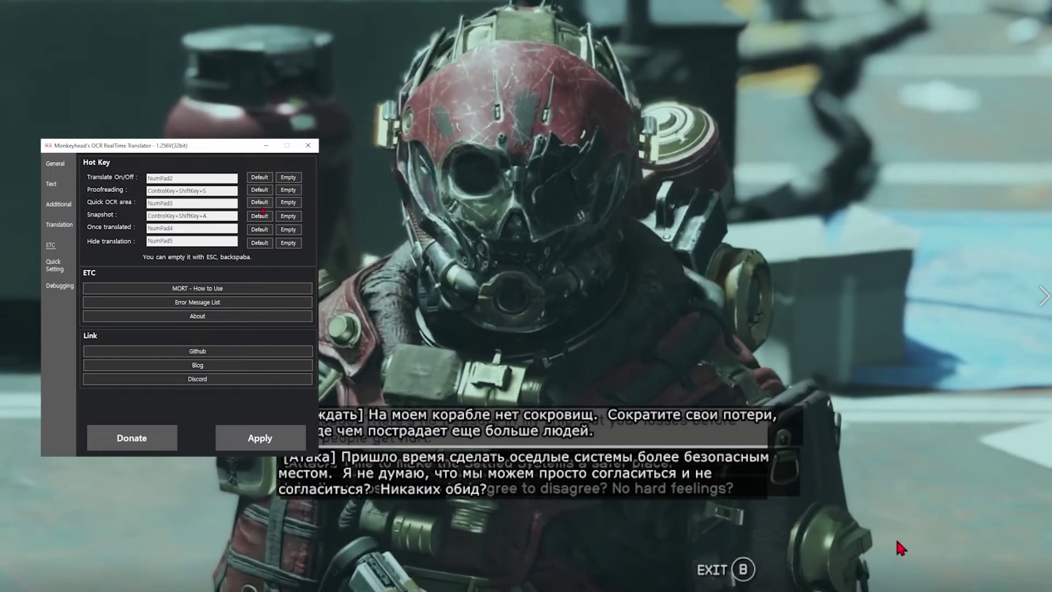
click(260, 229)
click(260, 243)
click(259, 177)
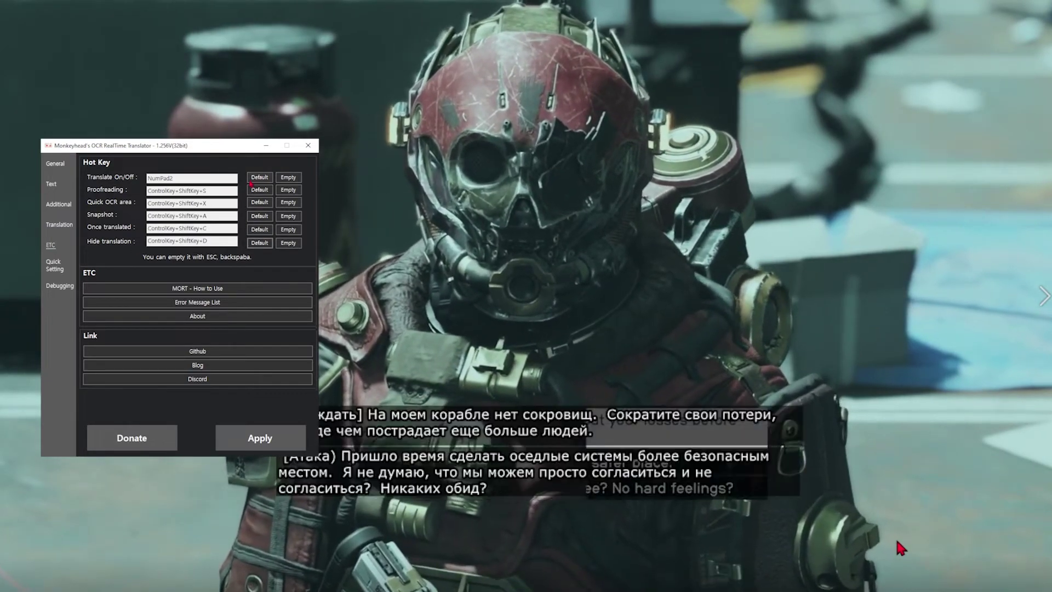
Apply the hotkey settings and toggle the real-time translation of the game text
click(58, 225)
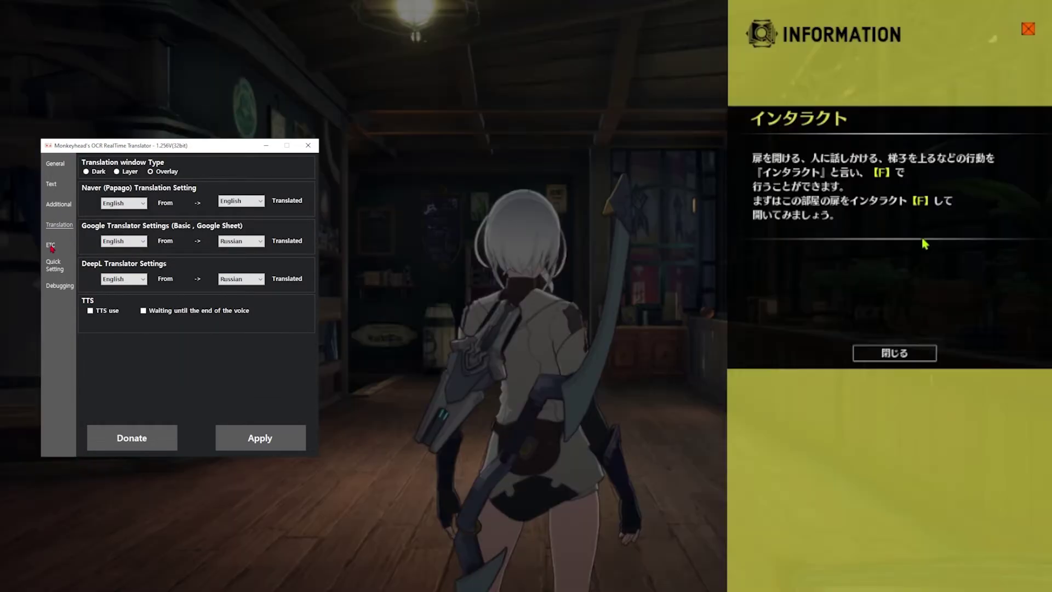
click(51, 245)
click(273, 439)
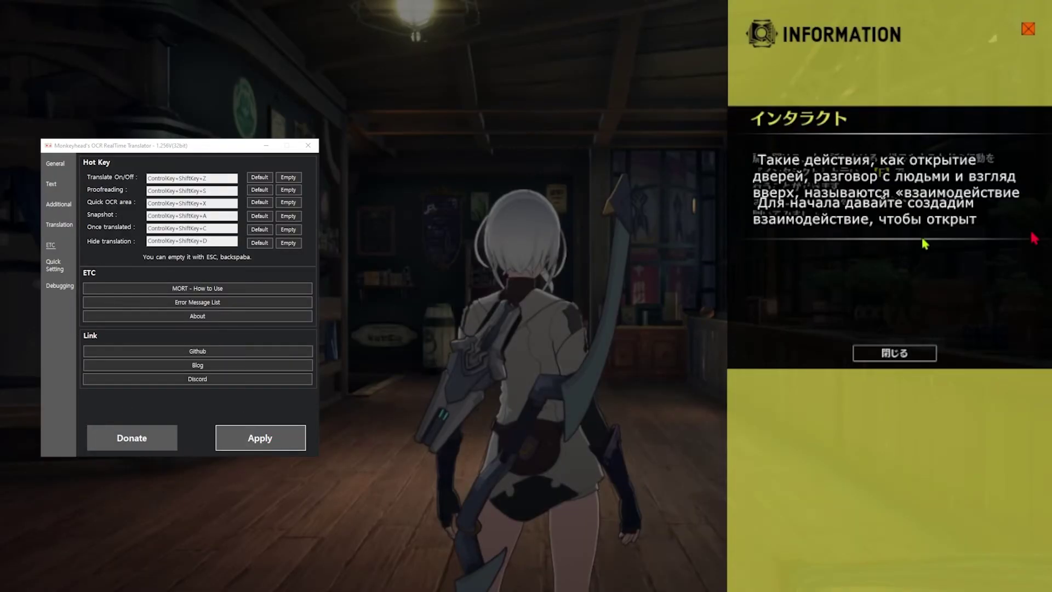
key(ctrl+shift+z)
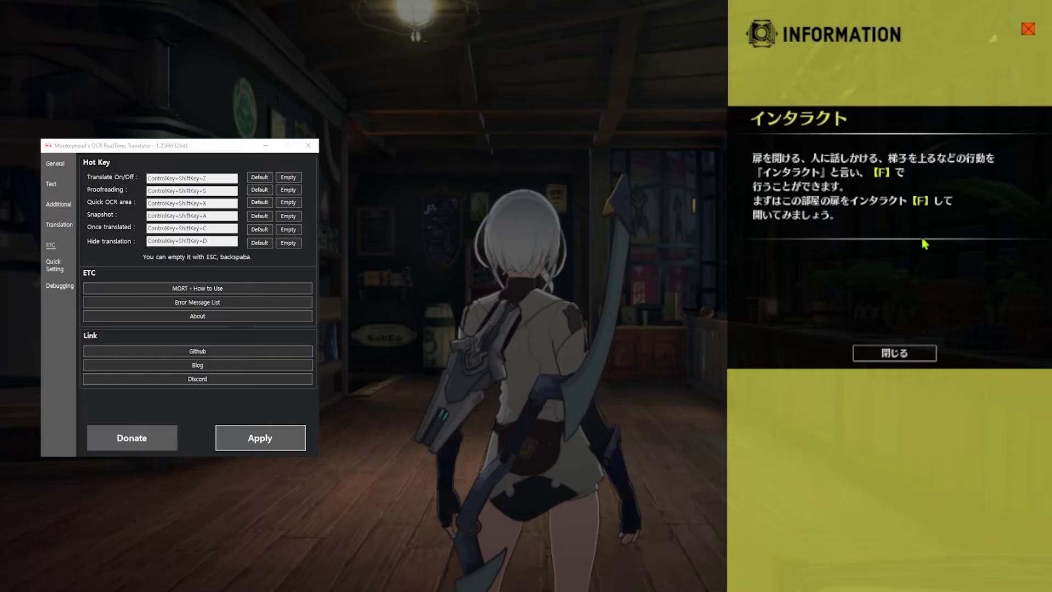
click(55, 264)
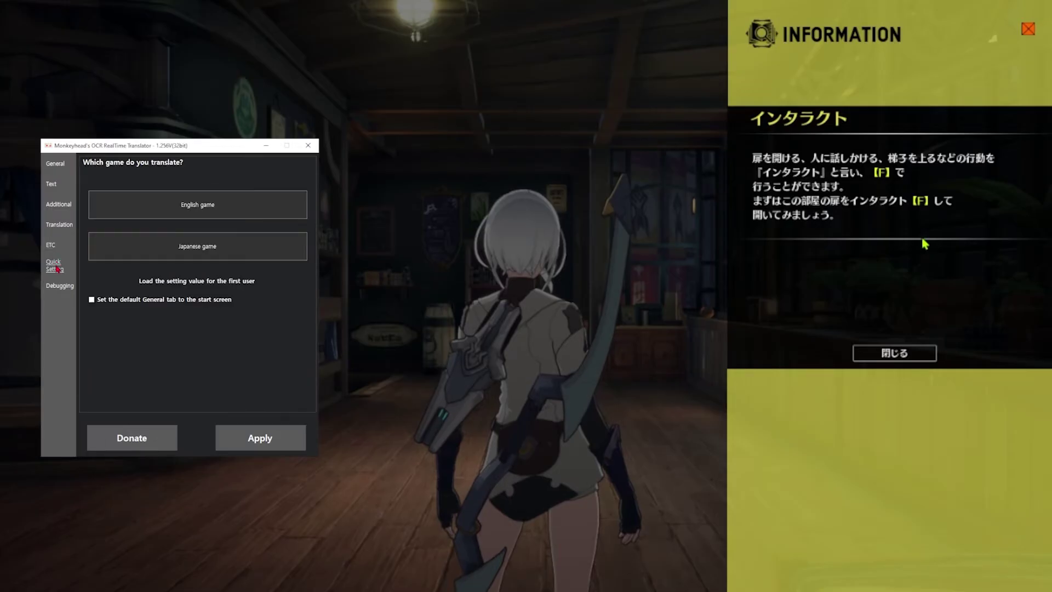
click(54, 288)
click(48, 226)
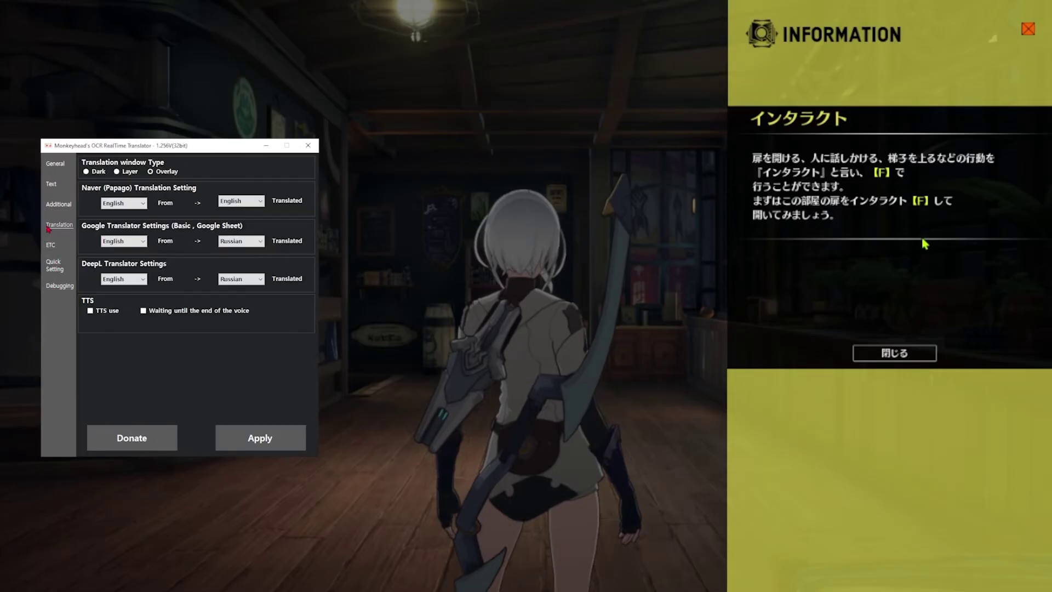